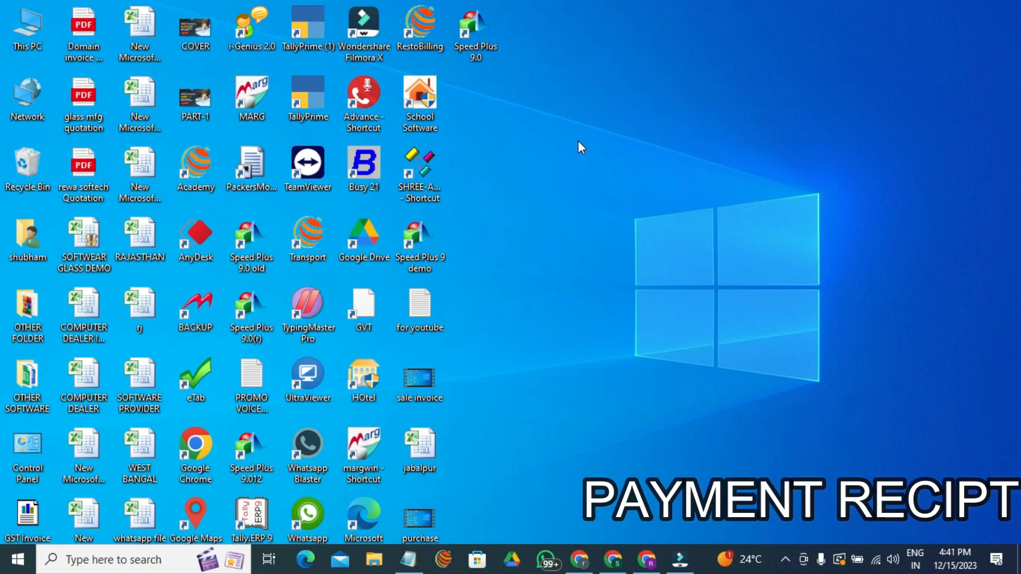
{"action": "right_click", "coordinate": [567, 122]}
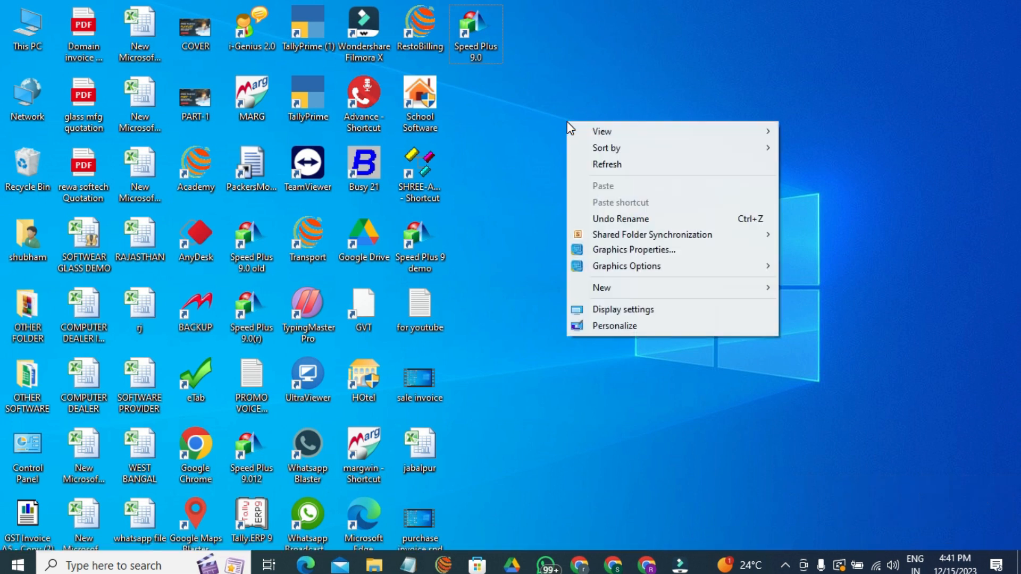
{"action": "left_click", "coordinate": [595, 164]}
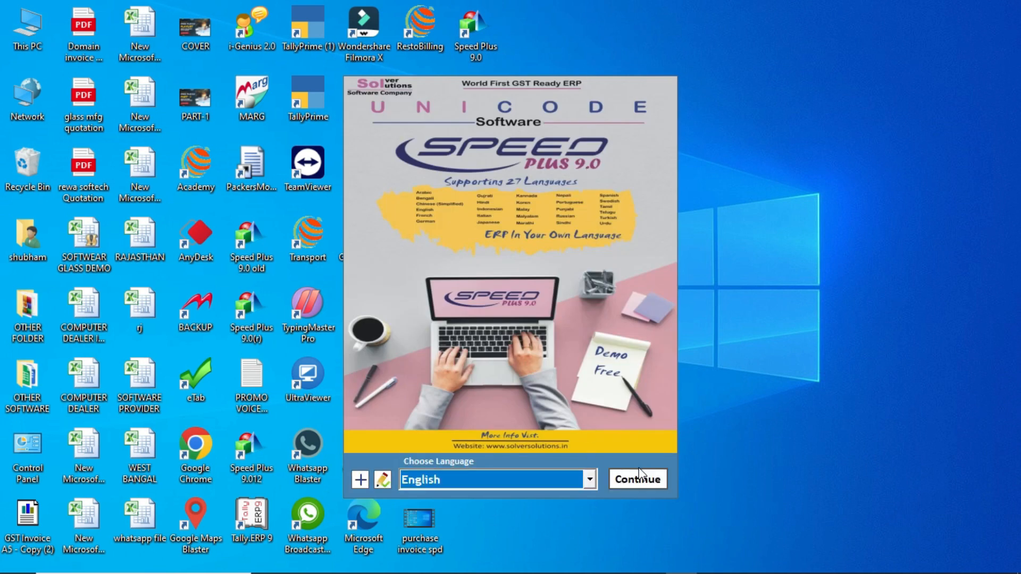
Continue in English, open the STANDARD AUTOMOBILE company and log in with the user name and account password.
{"action": "left_click", "coordinate": [648, 480]}
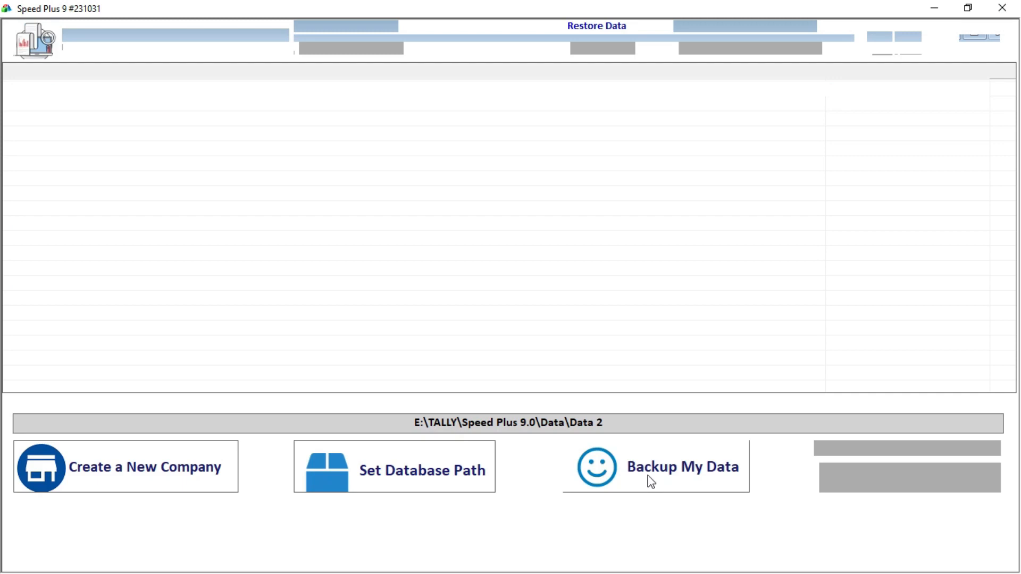
{"action": "left_click", "coordinate": [679, 90]}
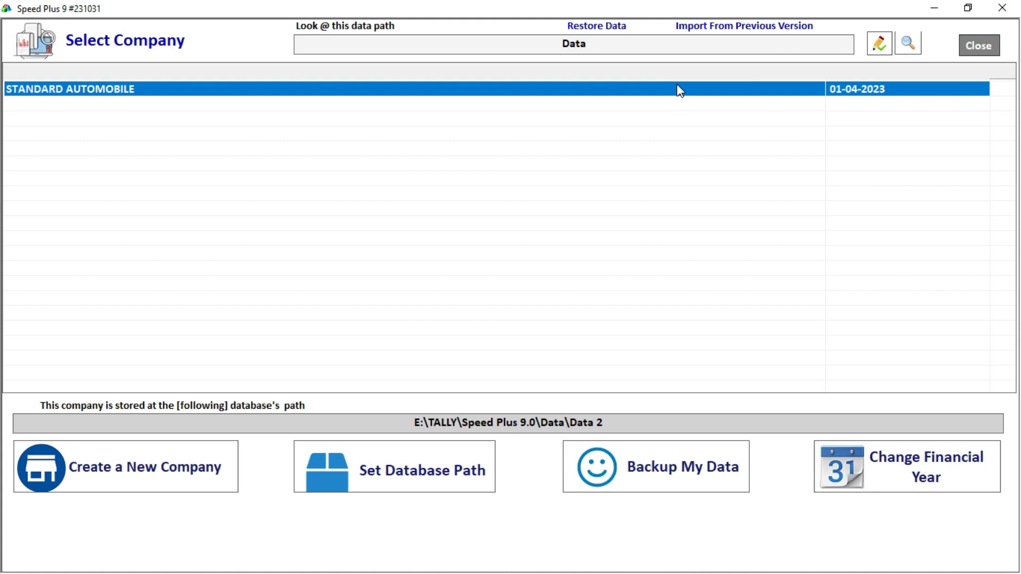
{"action": "key", "text": "Return"}
{"action": "type", "text": "1"}
{"action": "key", "text": "Return"}
{"action": "type", "text": "1"}
{"action": "key", "text": "Return"}
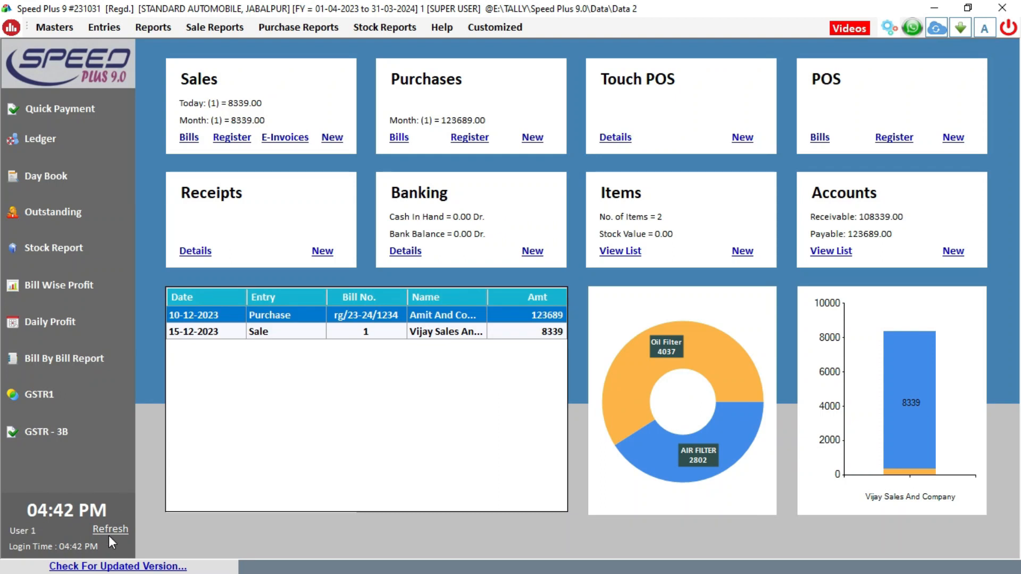
Refresh the dashboard and review its Sales, Purchases, Items and Accounts summaries.
{"action": "left_click", "coordinate": [114, 525]}
{"action": "left_click", "coordinate": [462, 92]}
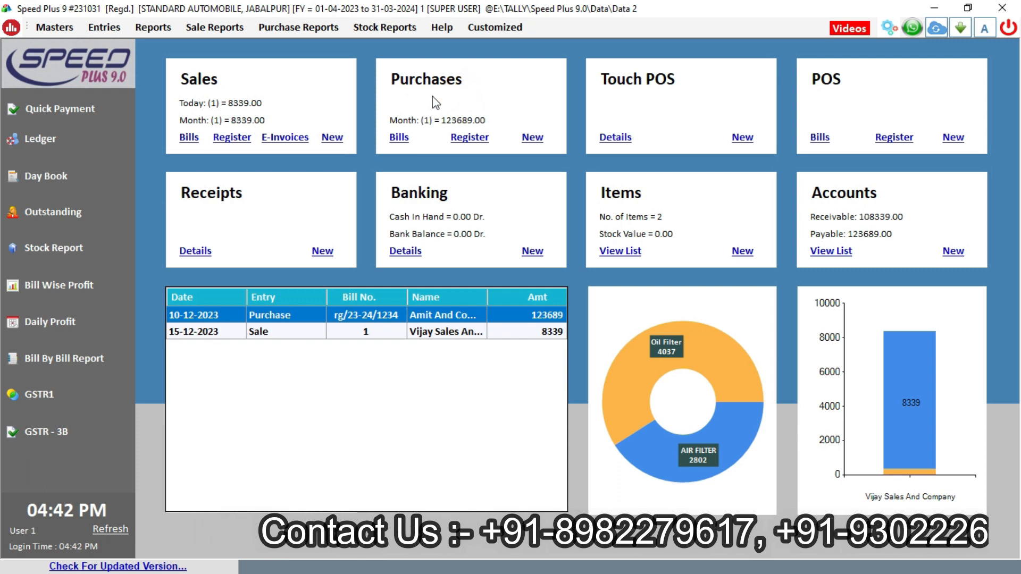
{"action": "left_click", "coordinate": [309, 95]}
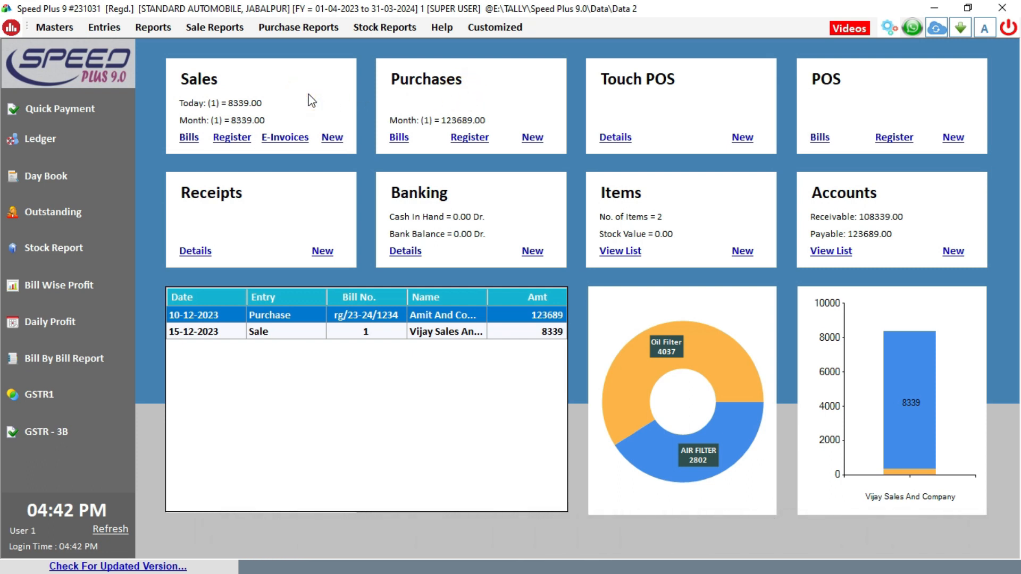
{"action": "left_click", "coordinate": [712, 198]}
{"action": "left_click", "coordinate": [891, 193]}
{"action": "left_click", "coordinate": [894, 198]}
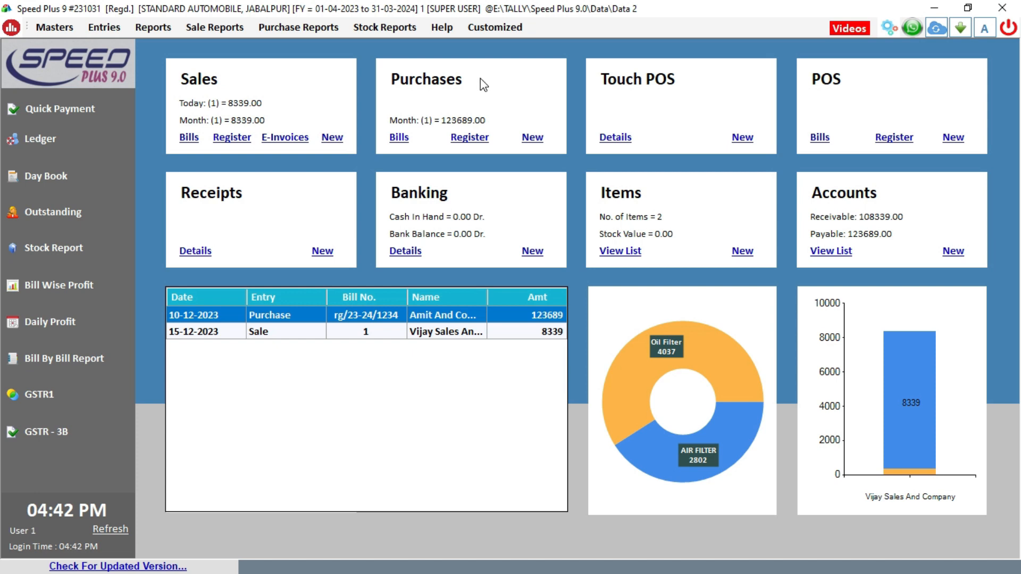
Start a quick payment dated 14-12-2023 with payment mode Cash and receipt number 1.
{"action": "left_click", "coordinate": [65, 108]}
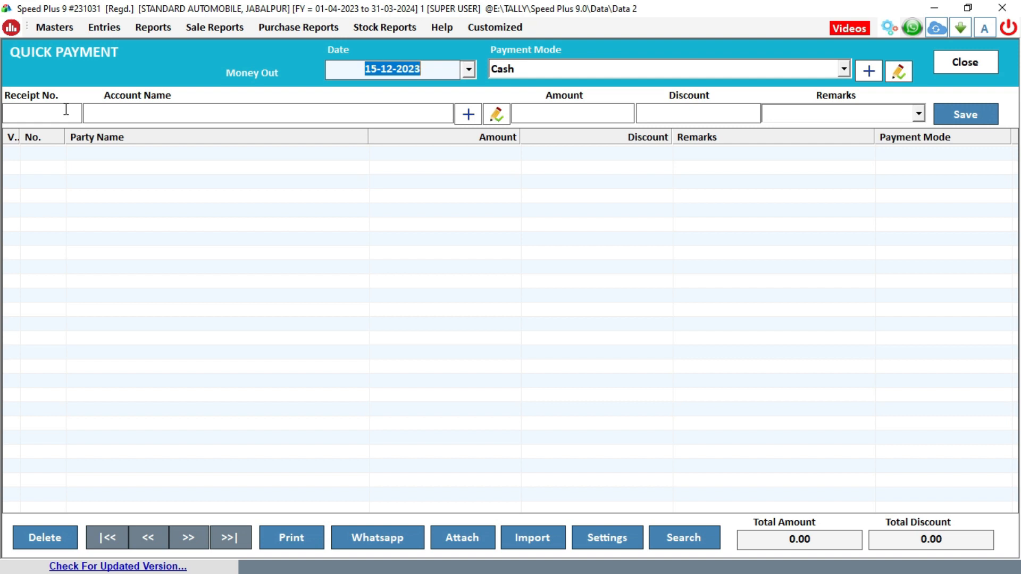
{"action": "type", "text": "13"}
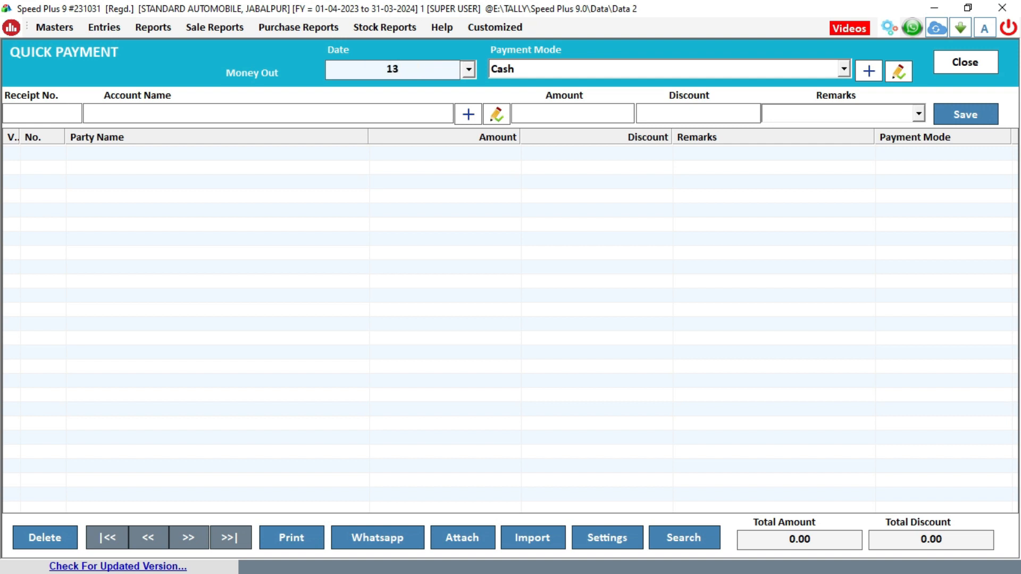
{"action": "key", "text": "BackSpace"}
{"action": "type", "text": "4"}
{"action": "key", "text": "Return"}
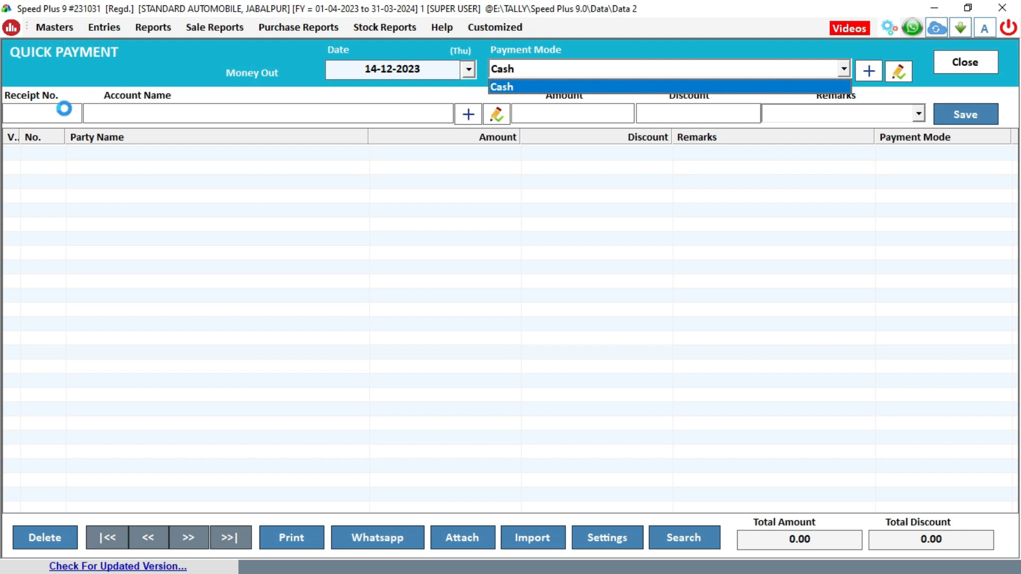
{"action": "key", "text": "Return"}
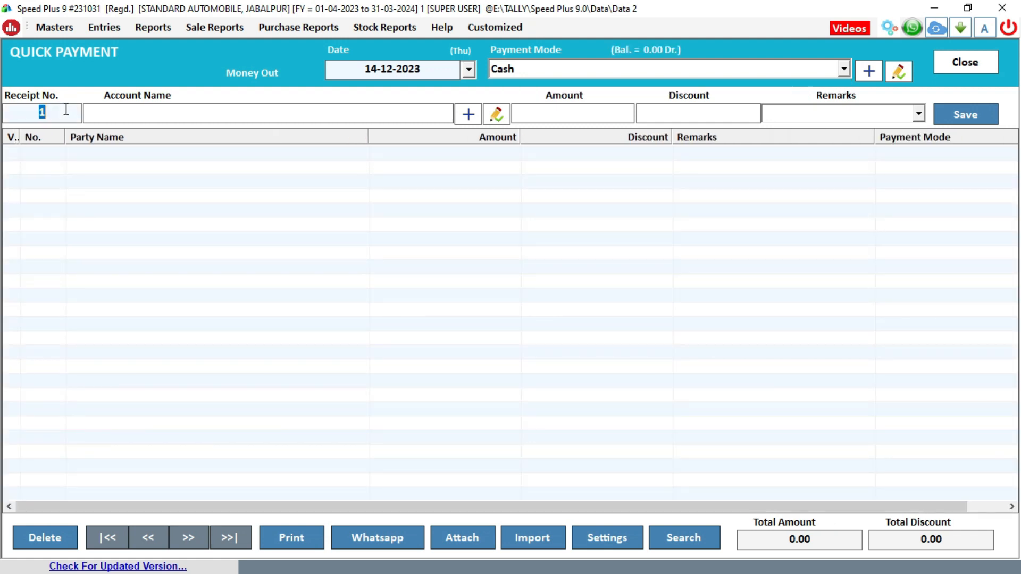
{"action": "key", "text": "Return"}
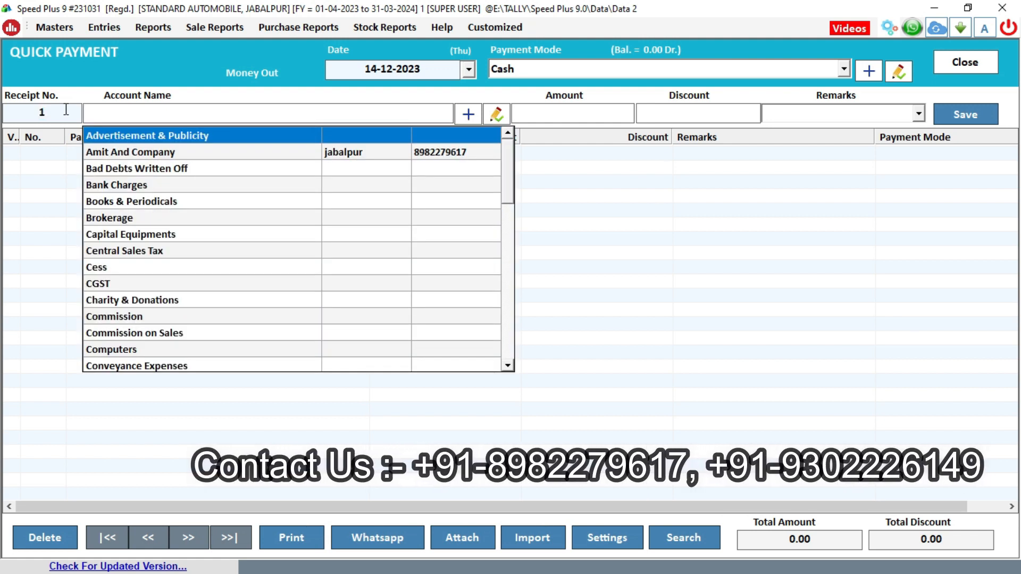
Enter a 40000 payment to Amit And Company without discount and adjust it fully against the outstanding purchase bill.
{"action": "key", "text": "Down"}
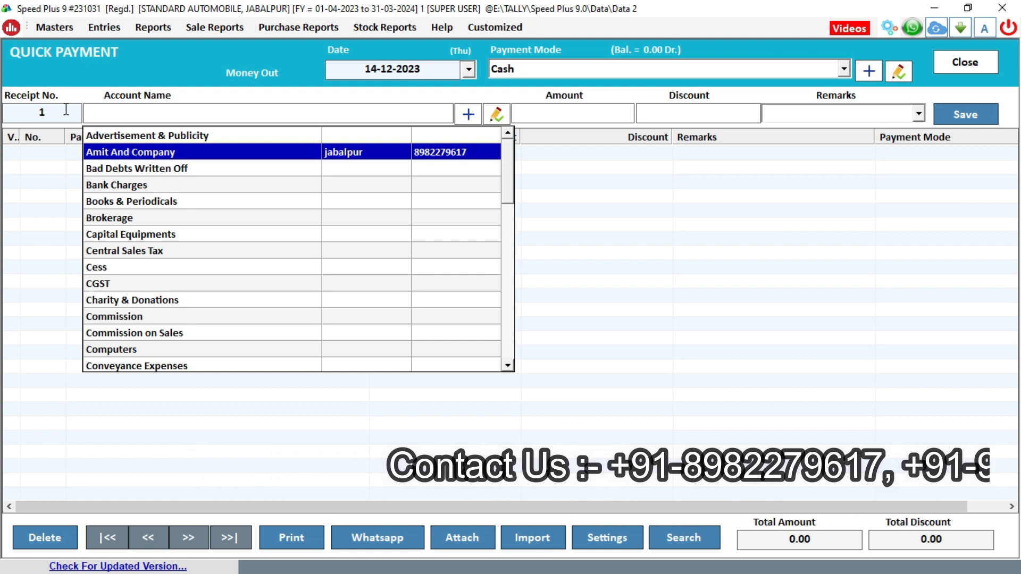
{"action": "key", "text": "Return"}
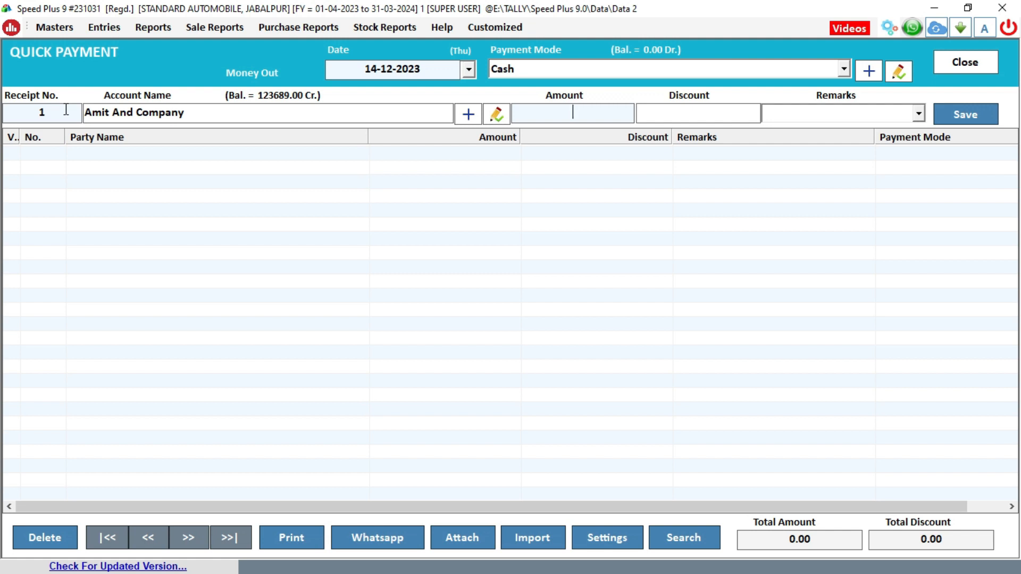
{"action": "type", "text": "40000"}
{"action": "key", "text": "Return"}
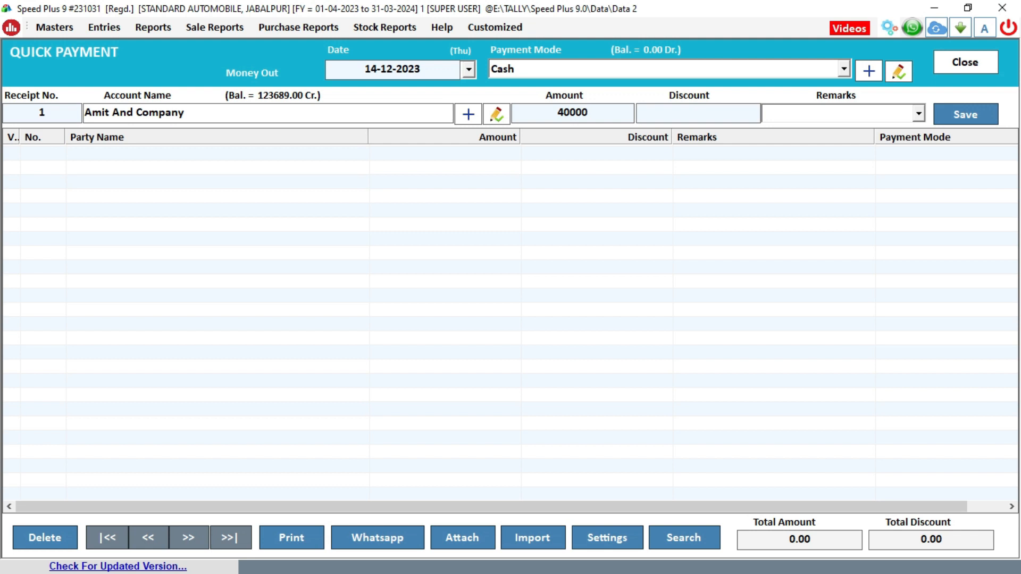
{"action": "key", "text": "Return"}
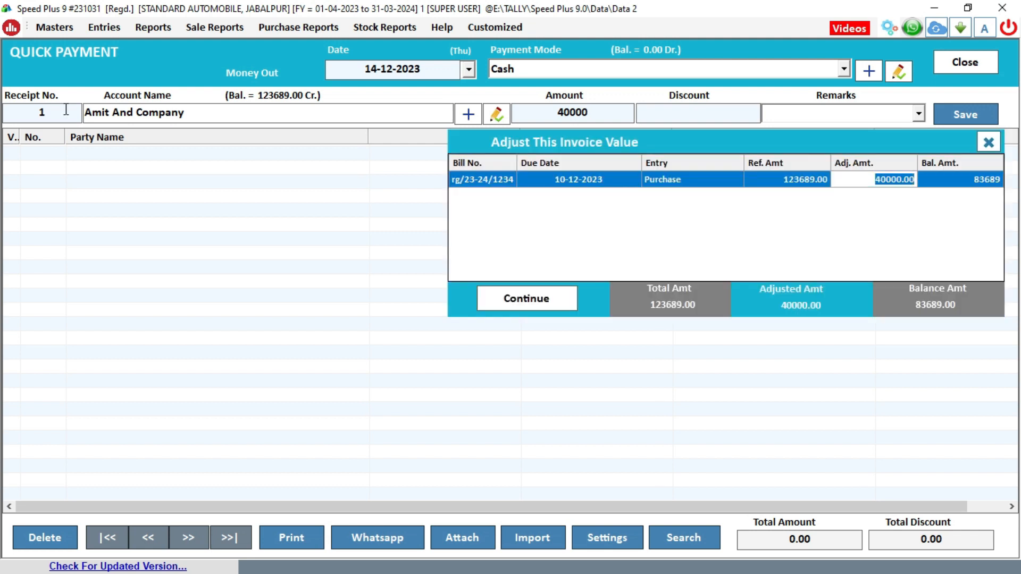
{"action": "key", "text": "Return"}
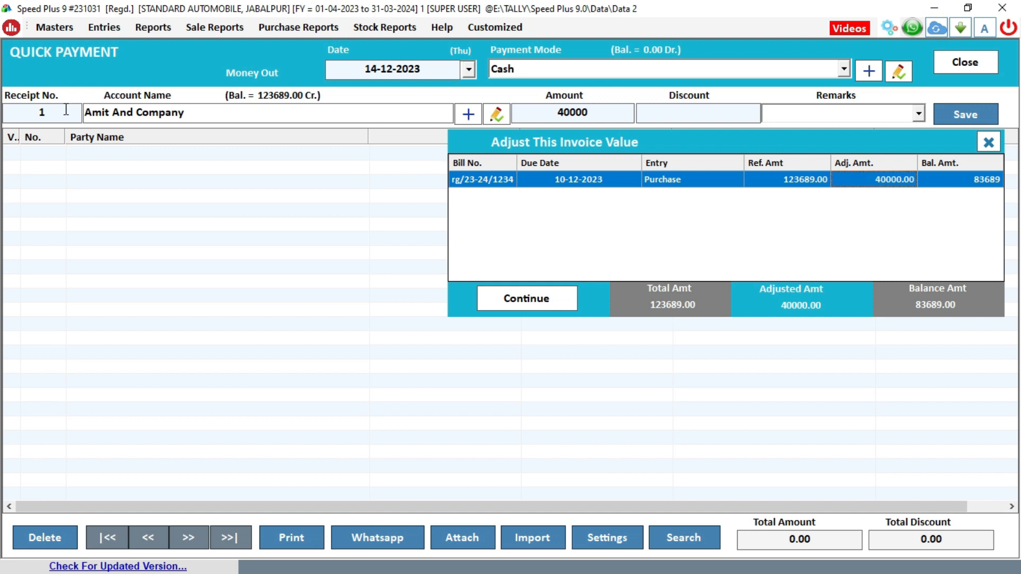
{"action": "key", "text": "Return"}
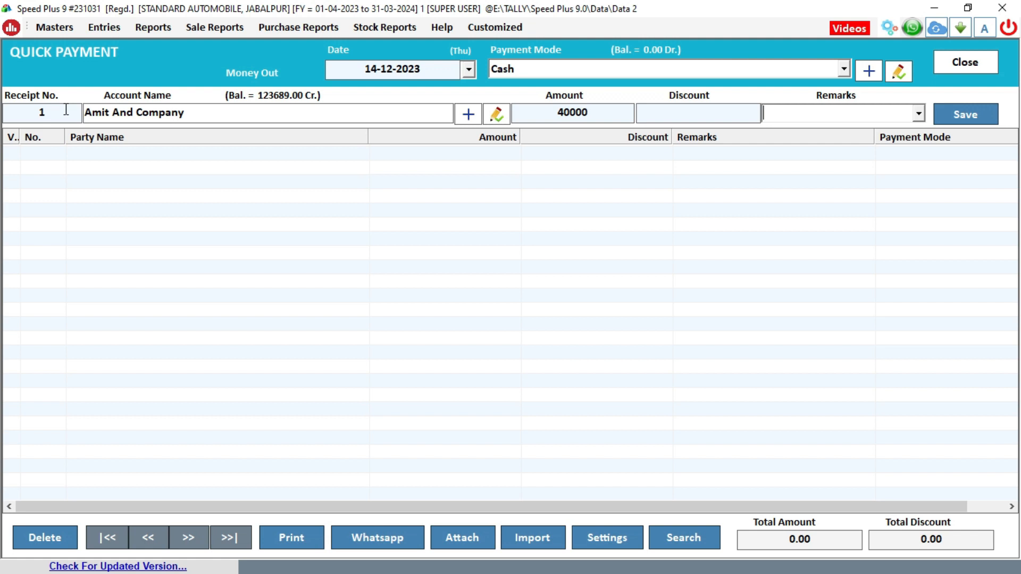
Add the remark "received collection person" to the payment and save it.
{"action": "type", "text": "collection person"}
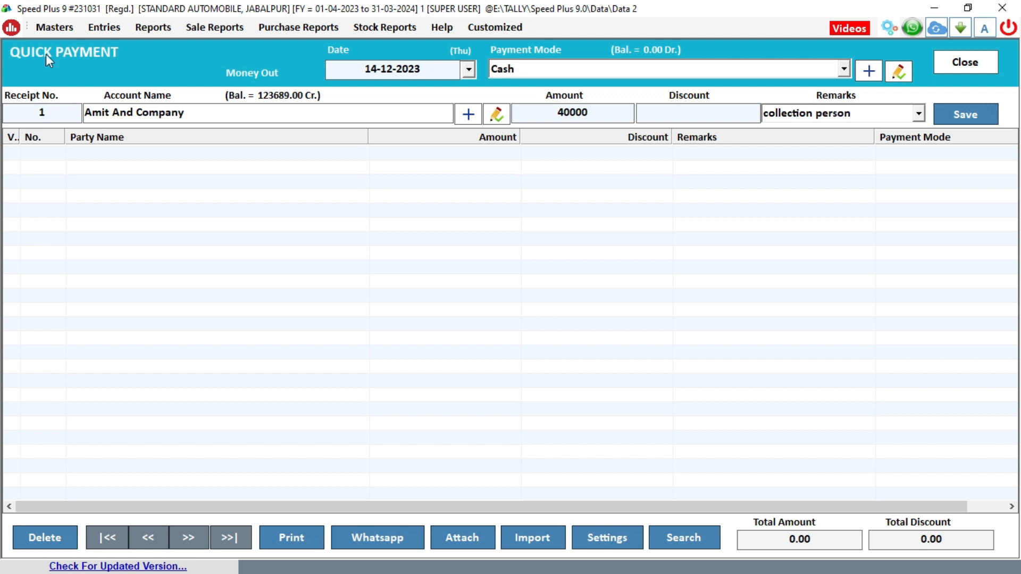
{"action": "left_click", "coordinate": [765, 113]}
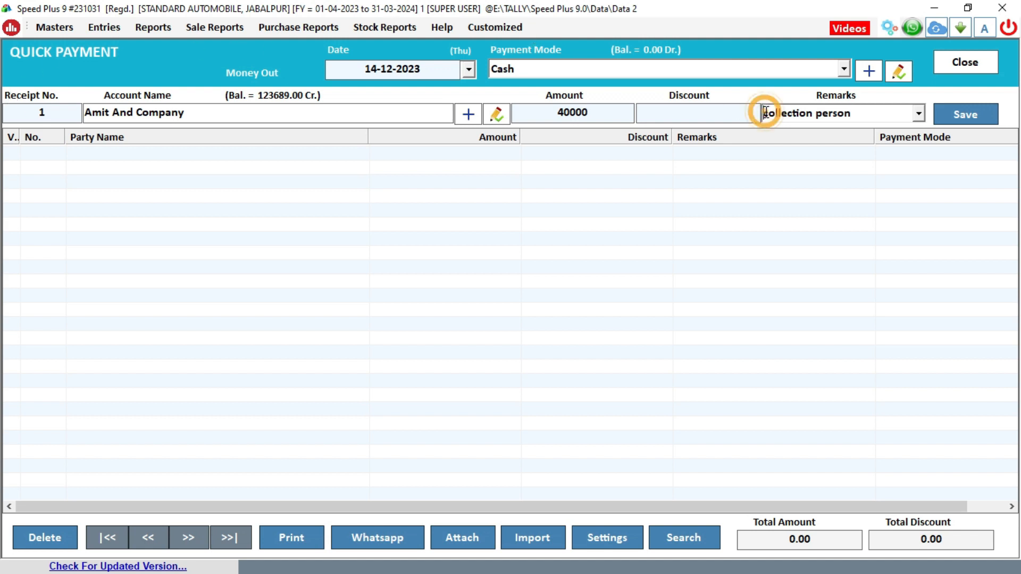
{"action": "type", "text": "recei"}
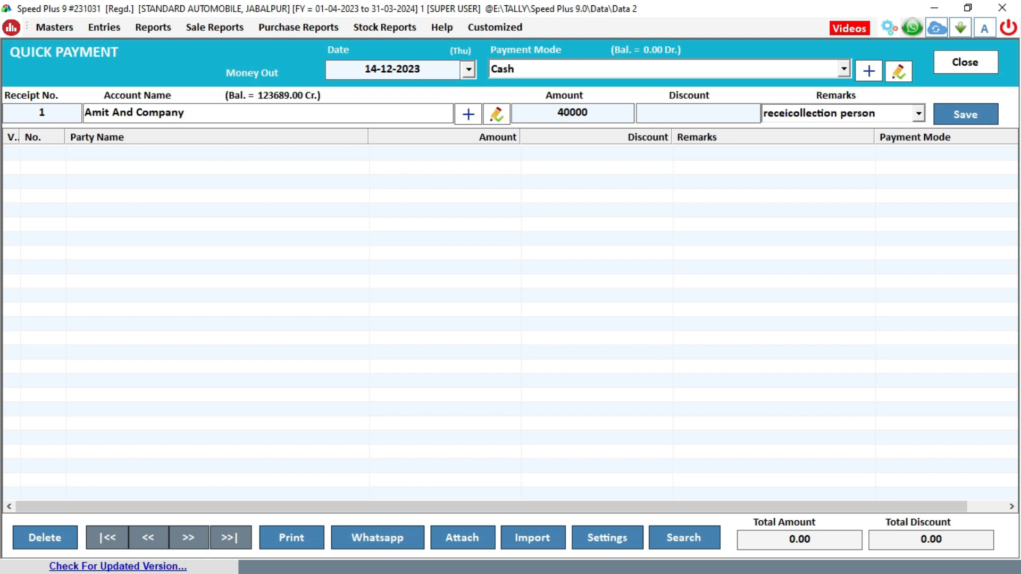
{"action": "type", "text": "ved"}
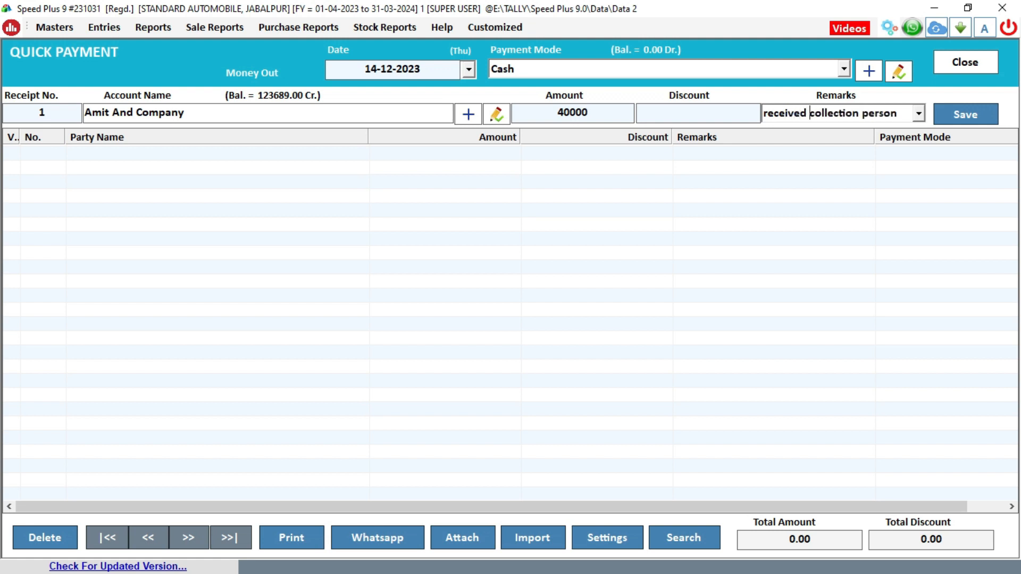
{"action": "key", "text": "Return"}
{"action": "key", "text": "Return"}
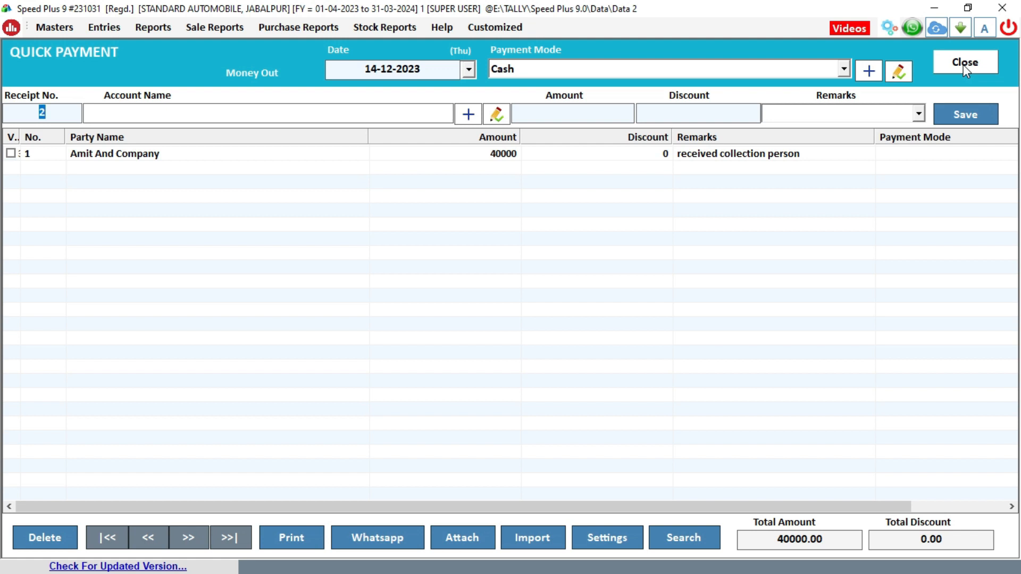
Enter a second cash payment of 10000 to Amit And Company dated 15-12-2023, adjusted against the purchase bill.
{"action": "left_click", "coordinate": [468, 70]}
{"action": "left_click", "coordinate": [468, 178]}
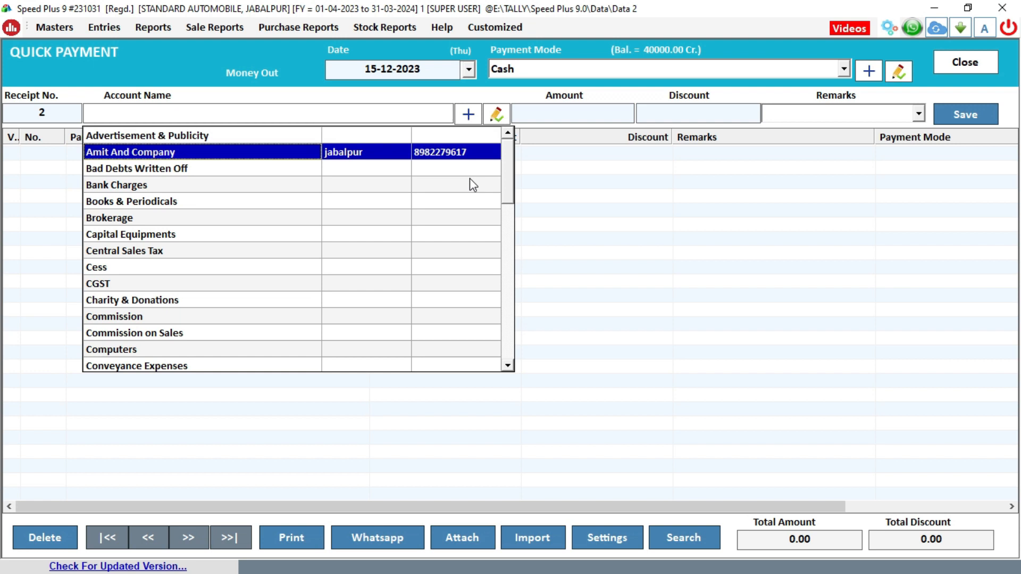
{"action": "key", "text": "Return"}
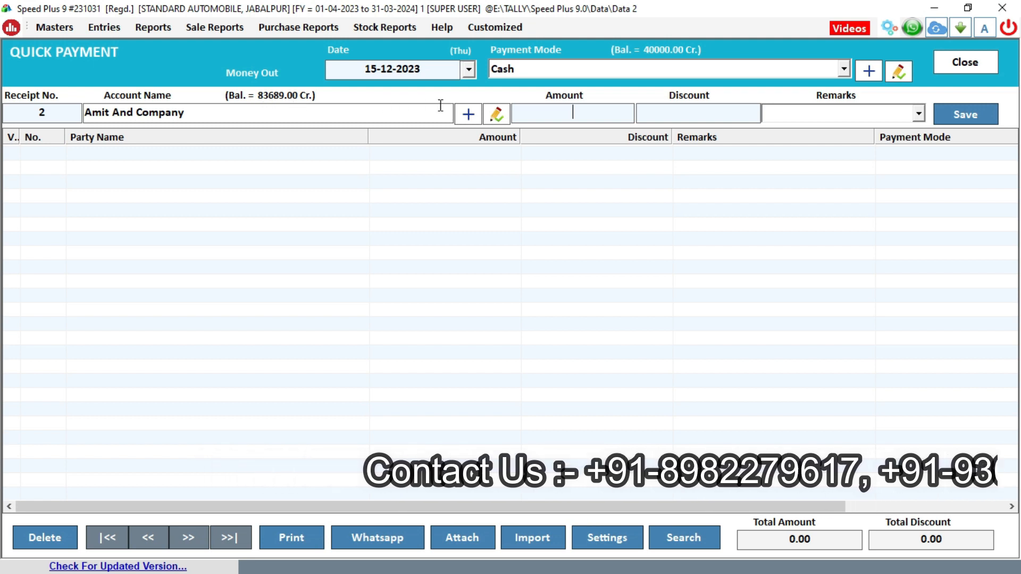
{"action": "type", "text": "10000"}
{"action": "key", "text": "Return"}
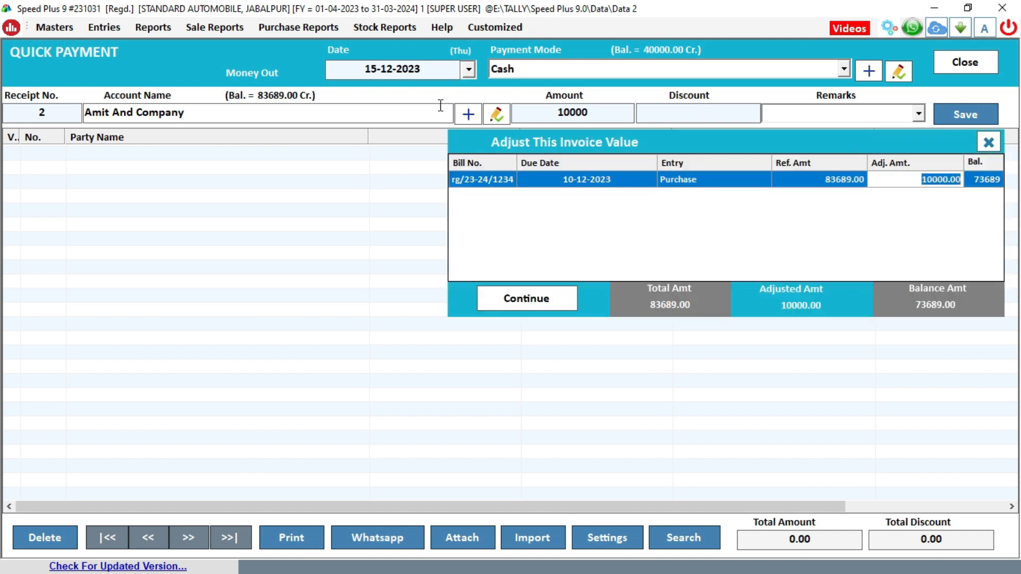
{"action": "key", "text": "Return"}
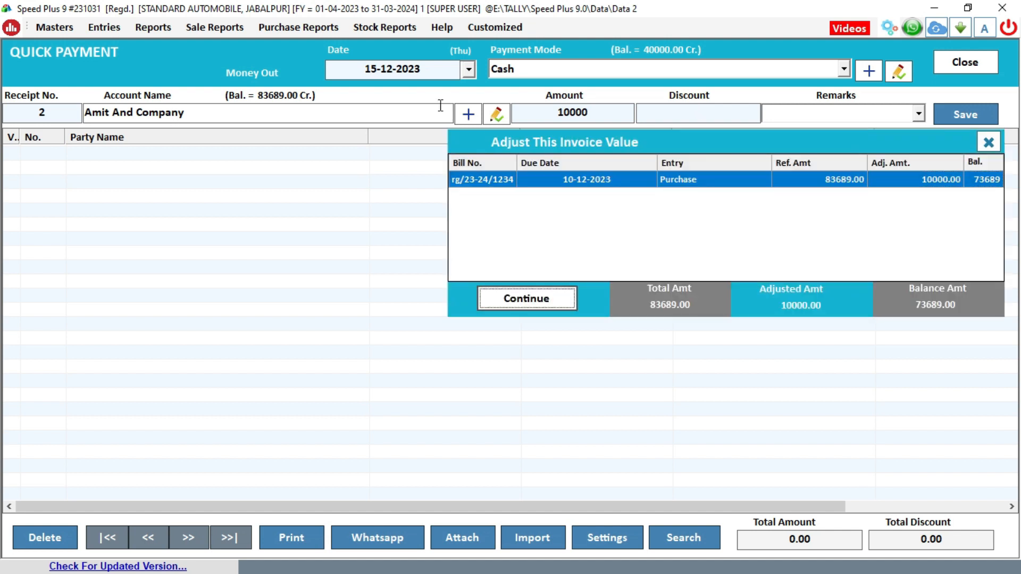
{"action": "key", "text": "Return"}
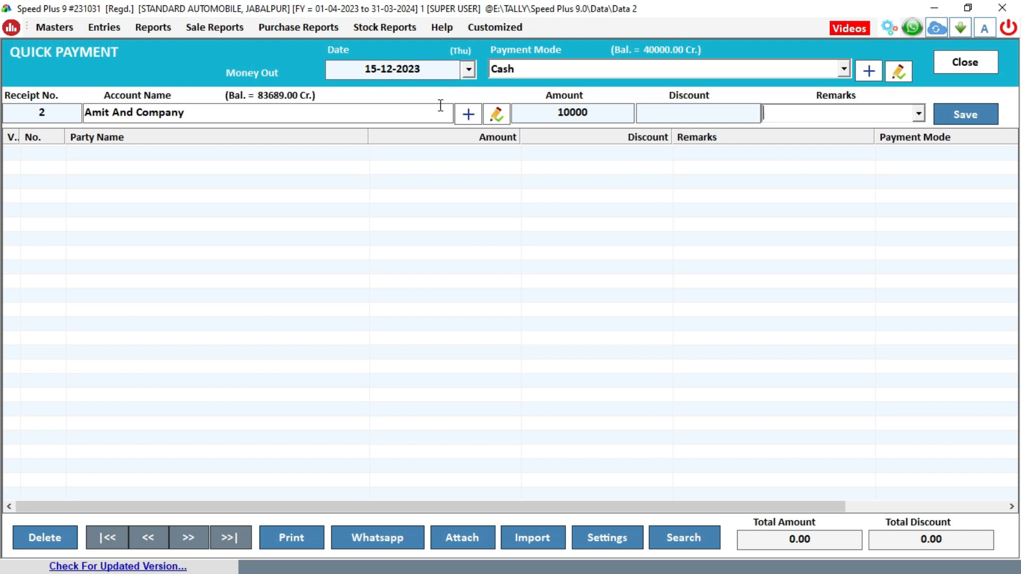
Enter a remark reading "payment by" plus the payer's first name, save the second payment and close Quick Payment.
{"action": "type", "text": "rohit"}
{"action": "key", "text": "BackSpace"}
{"action": "key", "text": "BackSpace"}
{"action": "key", "text": "BackSpace"}
{"action": "key", "text": "BackSpace"}
{"action": "key", "text": "BackSpace"}
{"action": "key", "text": "BackSpace"}
{"action": "type", "text": "payment by rohit"}
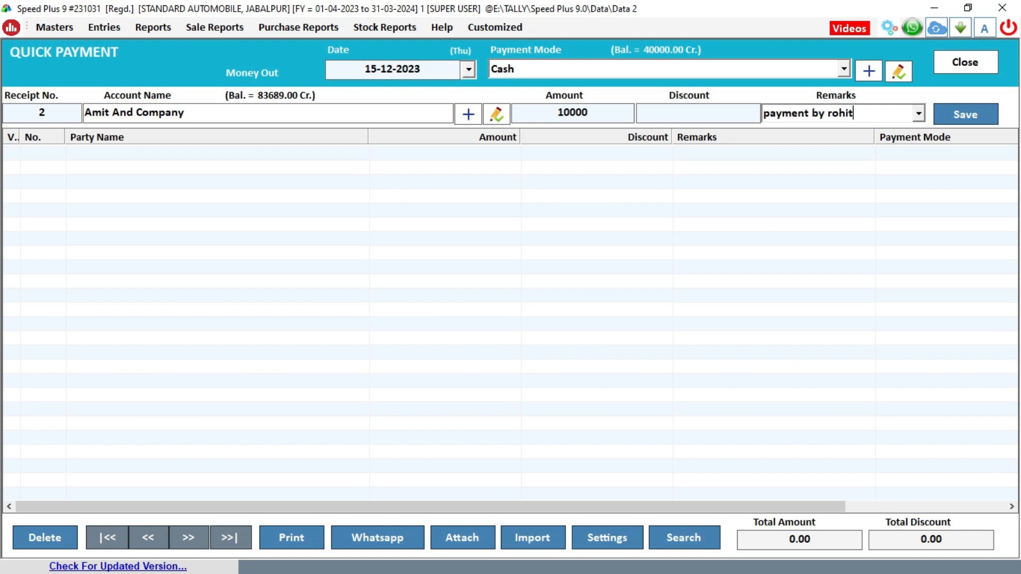
{"action": "key", "text": "Tab"}
{"action": "key", "text": "Return"}
{"action": "key", "text": "Return"}
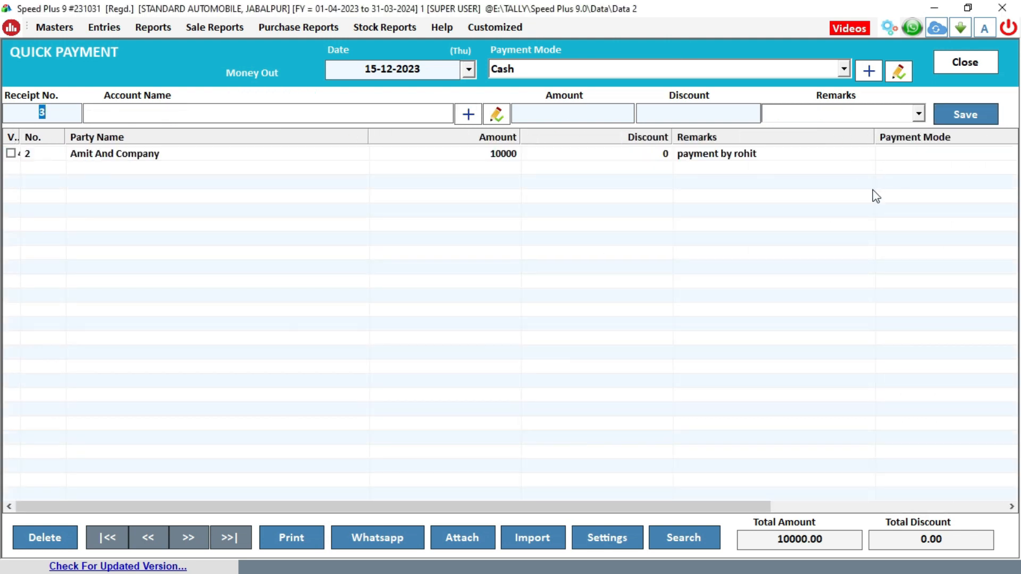
{"action": "left_click", "coordinate": [966, 64]}
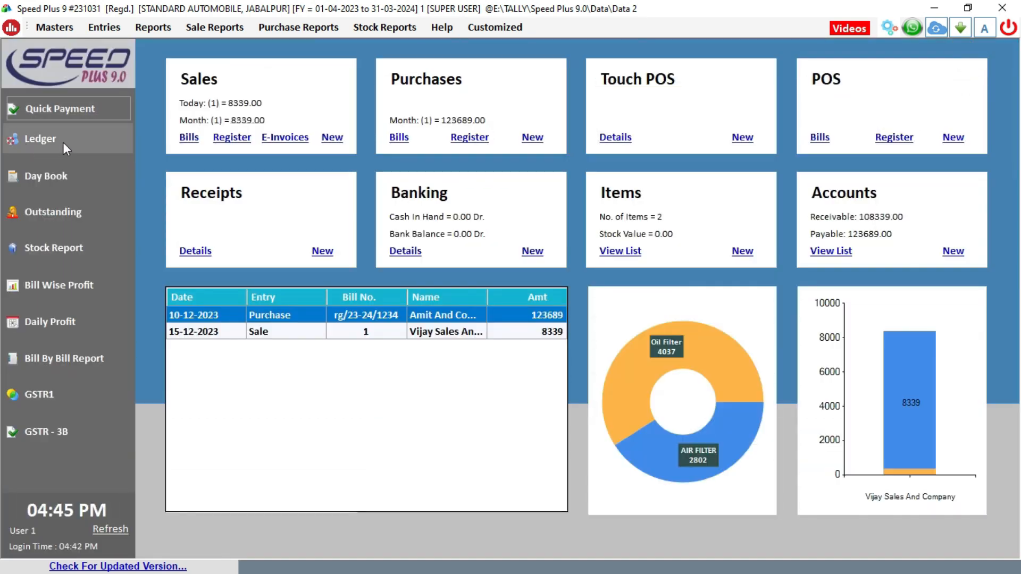
Show the ledger of Amit And Company for 10-12-2023 to 15-12-2023 and examine its two cash payment entries.
{"action": "left_click", "coordinate": [64, 142]}
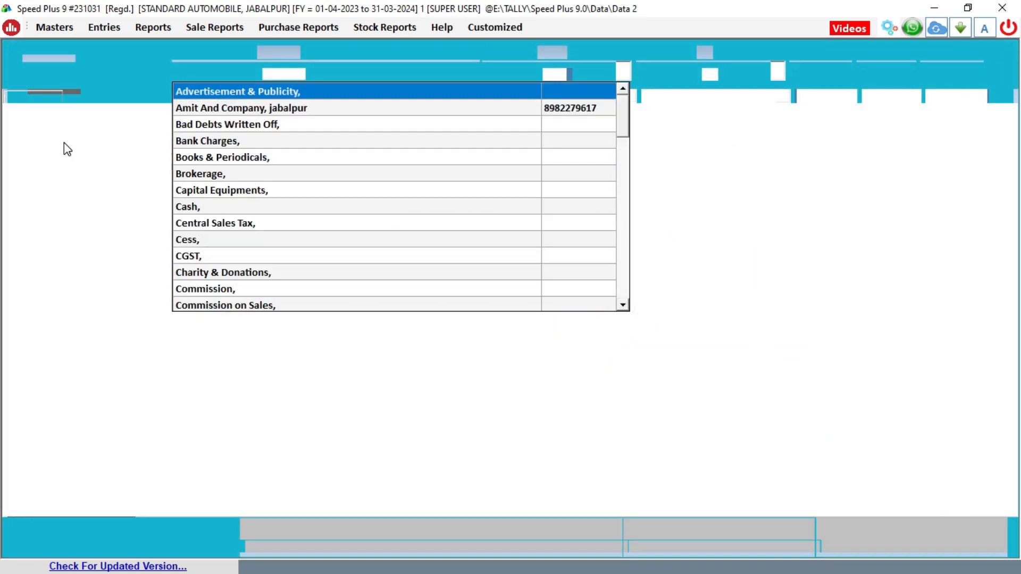
{"action": "type", "text": "amit"}
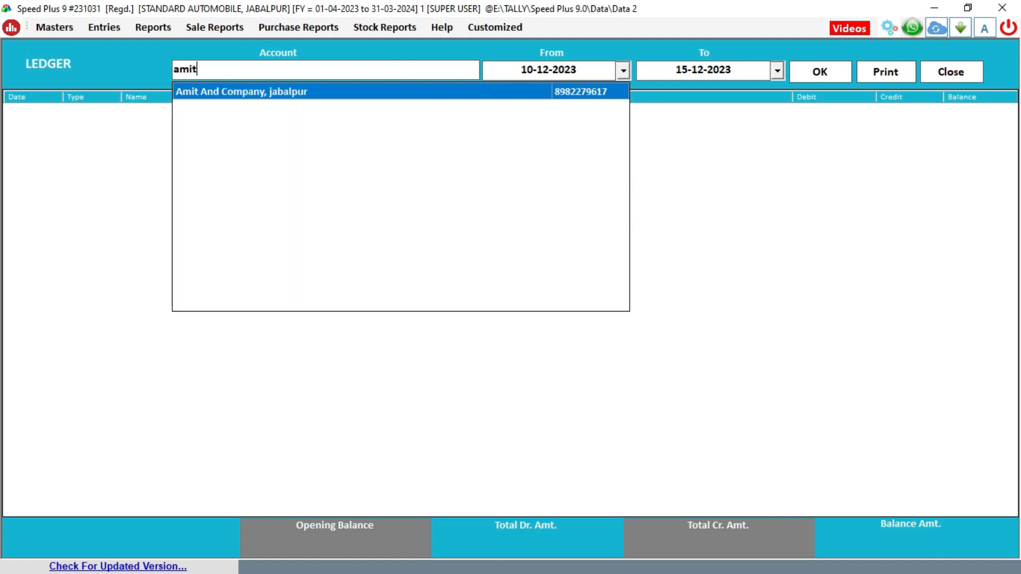
{"action": "key", "text": "Return"}
{"action": "key", "text": "Return"}
{"action": "key", "text": "Return"}
{"action": "key", "text": "Return"}
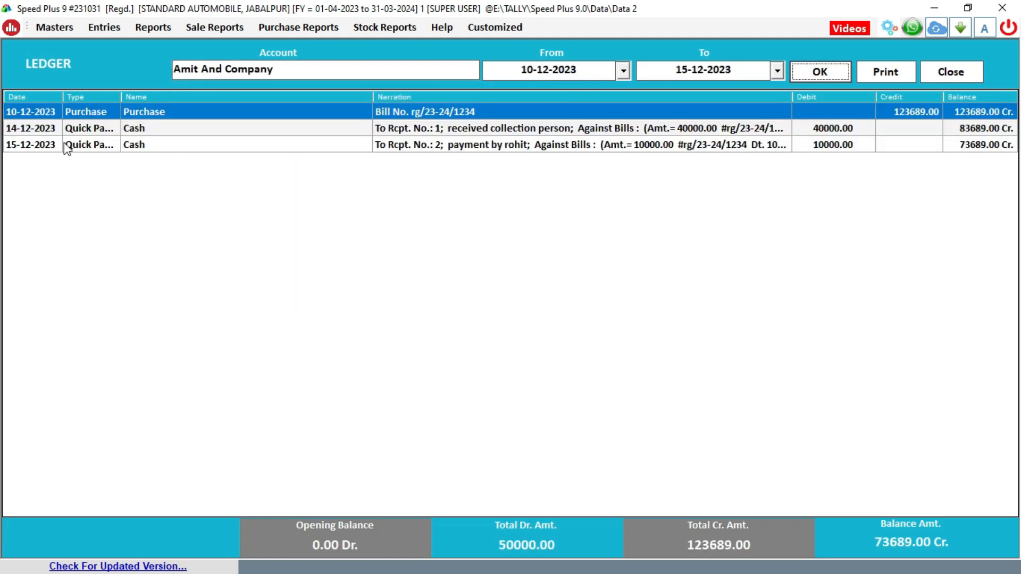
{"action": "left_click", "coordinate": [225, 261]}
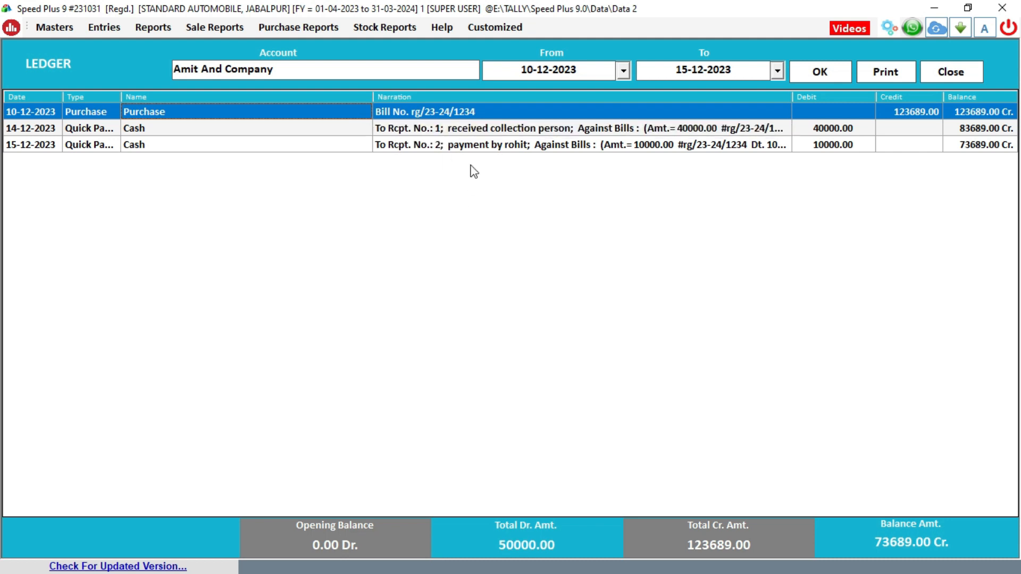
{"action": "left_click", "coordinate": [491, 129]}
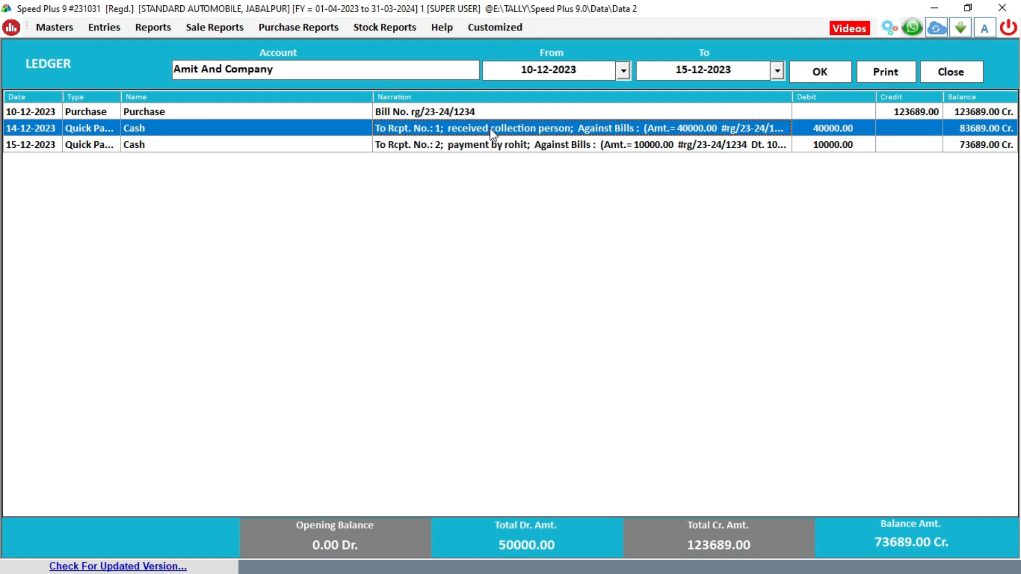
{"action": "left_click", "coordinate": [666, 149]}
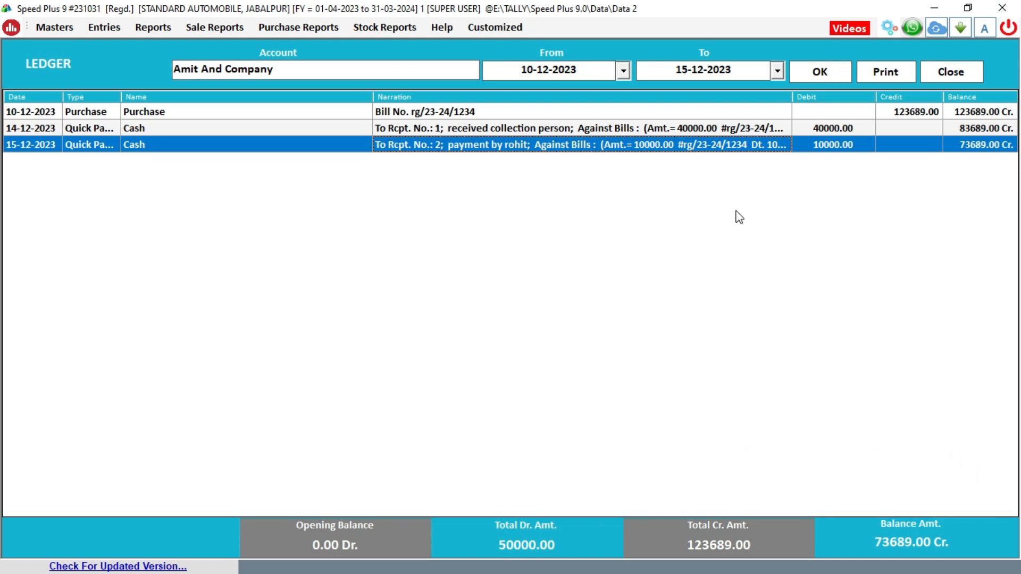
Close the ledger and refresh the dashboard figures.
{"action": "left_click", "coordinate": [955, 74]}
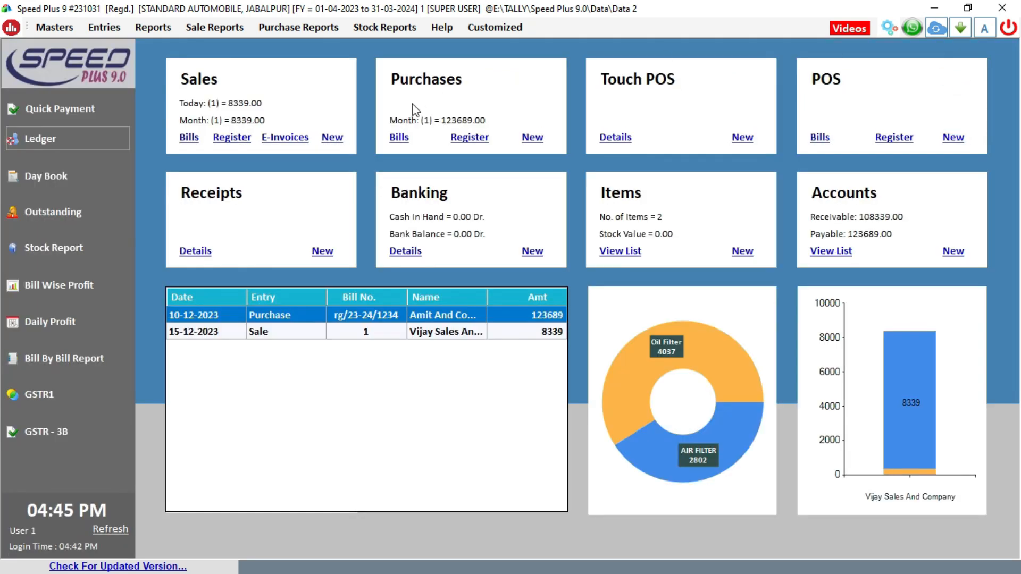
{"action": "left_click", "coordinate": [109, 530]}
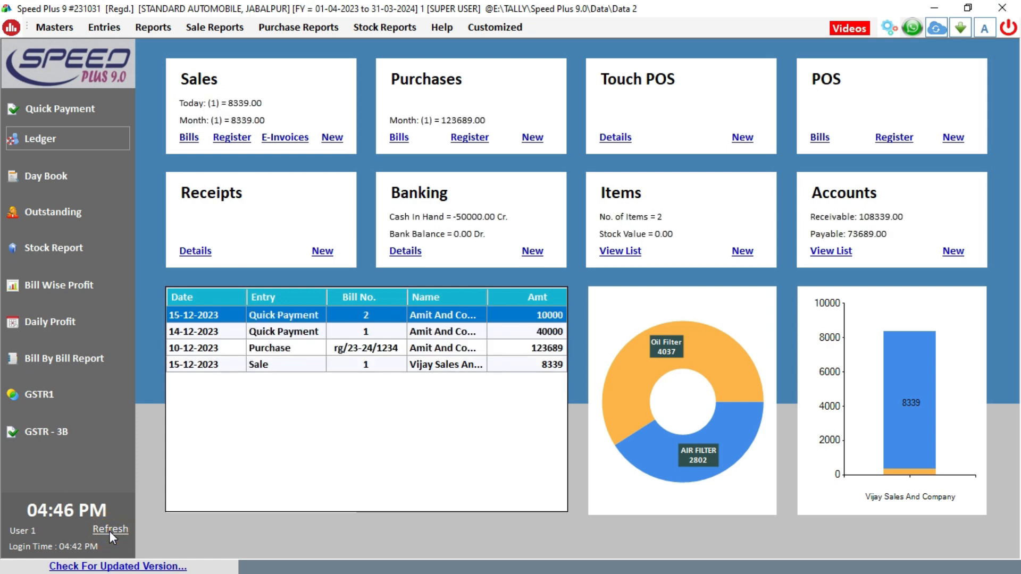